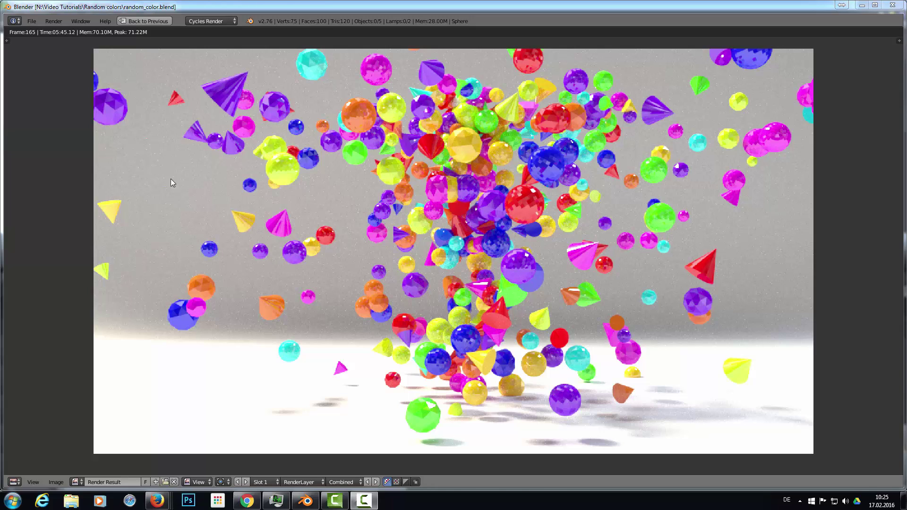
Leave the full-screen glass-spheres render and restore the normal viewport, properties and timeline layout
{"action": "left_click", "coordinate": [150, 21]}
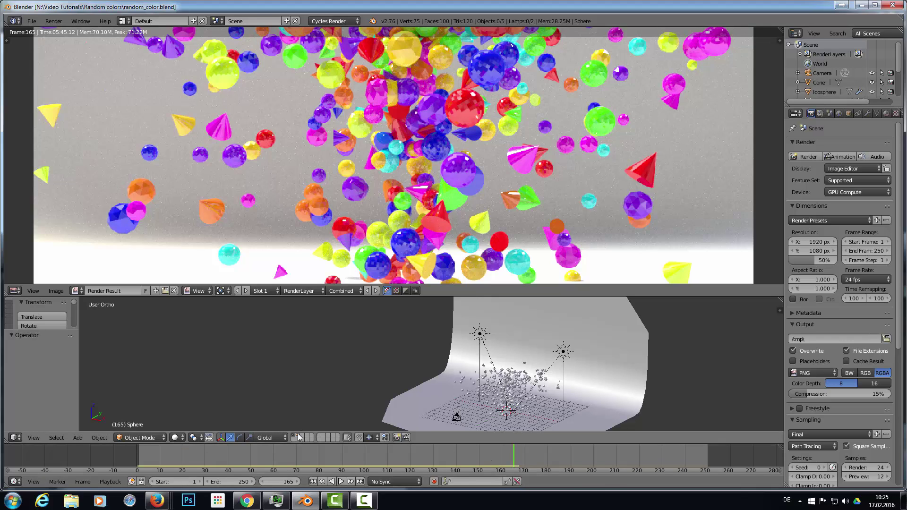
On layer 2, unlink Material.001 from the sphere in the Material tab
{"action": "key", "text": "2"}
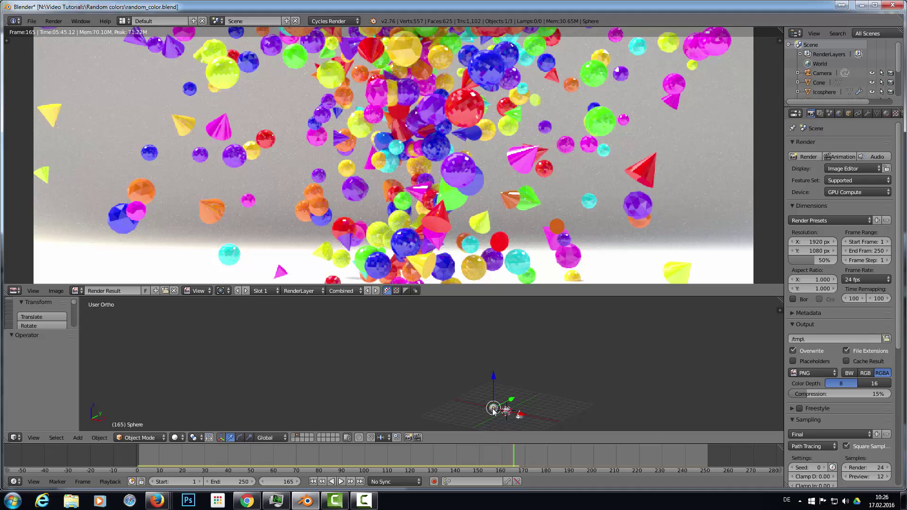
{"action": "left_click", "coordinate": [886, 114]}
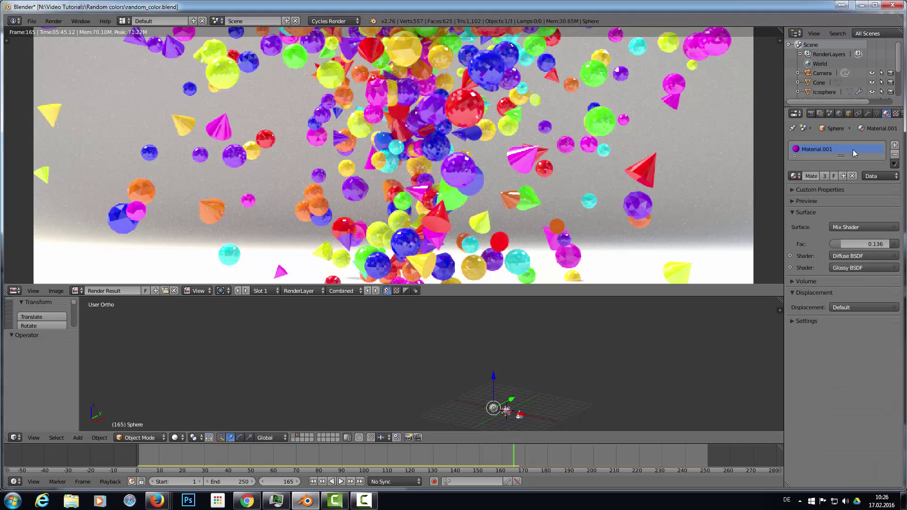
{"action": "left_click", "coordinate": [851, 175]}
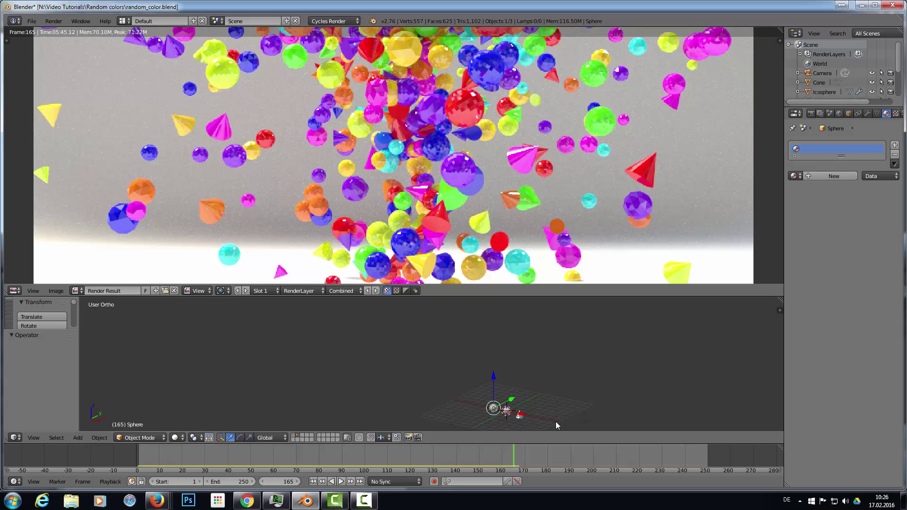
Return to layer 1 and view the scene through the camera
{"action": "left_click", "coordinate": [295, 435]}
{"action": "key", "text": "KP_0"}
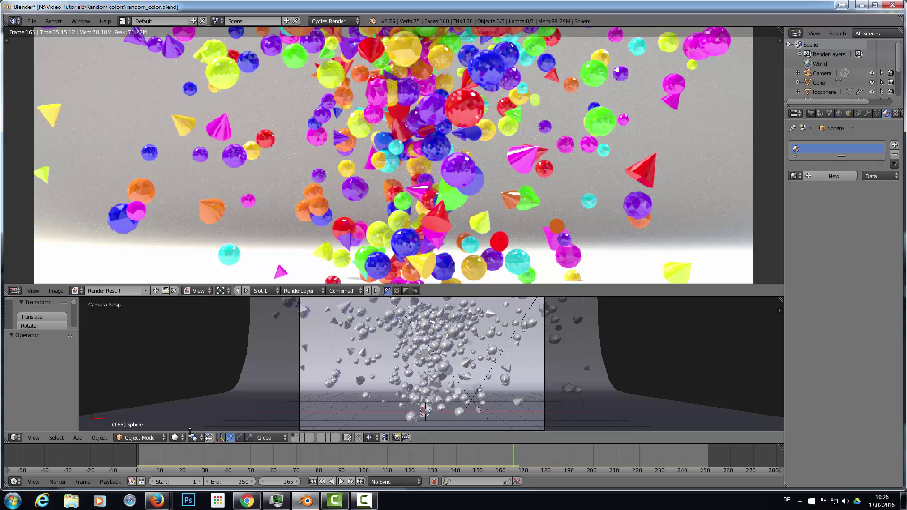
{"action": "left_click", "coordinate": [21, 290]}
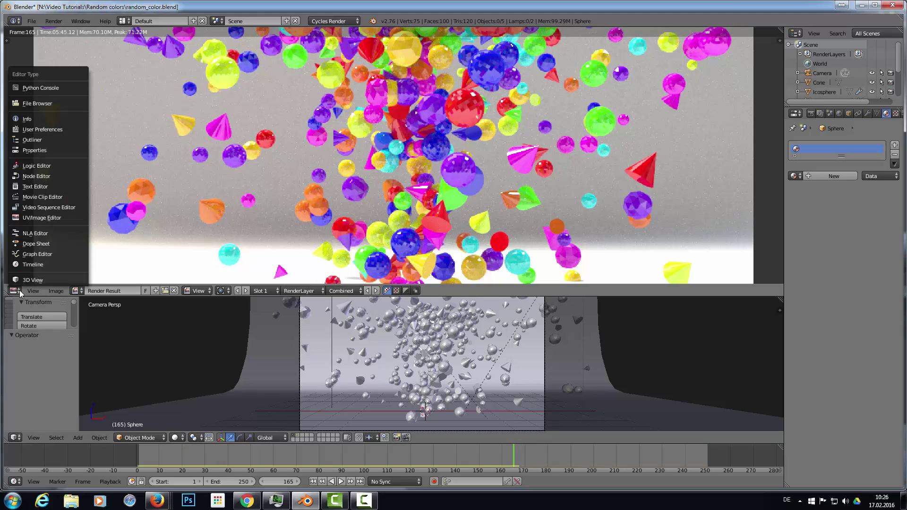
Make the upper area a Node Editor, use Rendered viewport shading, and add a new sphere material
{"action": "left_click", "coordinate": [23, 175]}
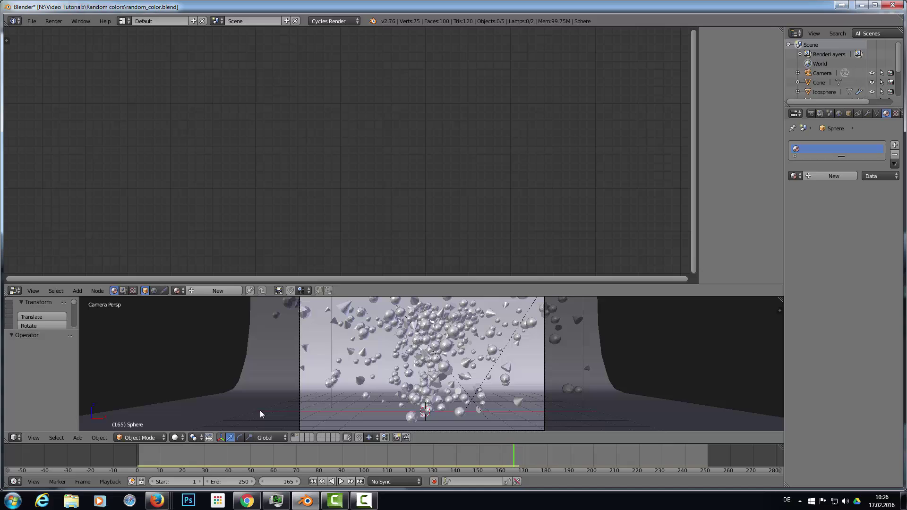
{"action": "left_click", "coordinate": [179, 437]}
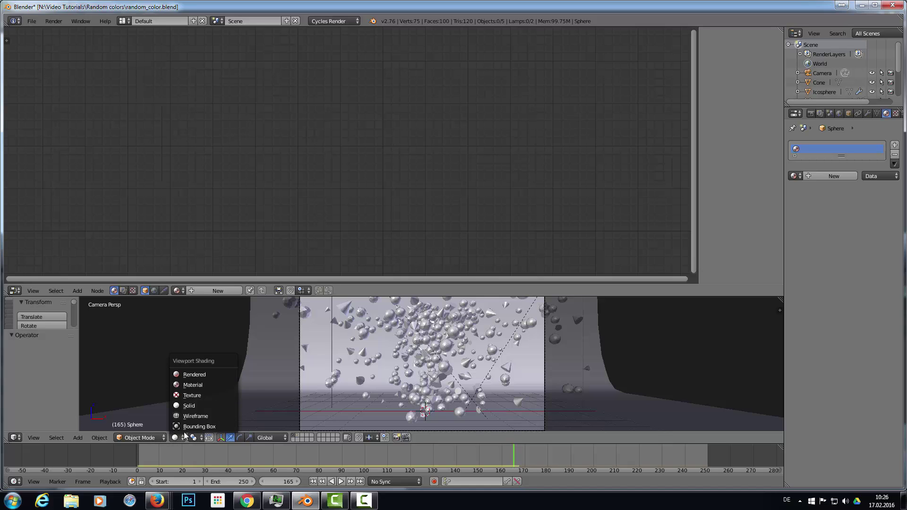
{"action": "left_click", "coordinate": [196, 373]}
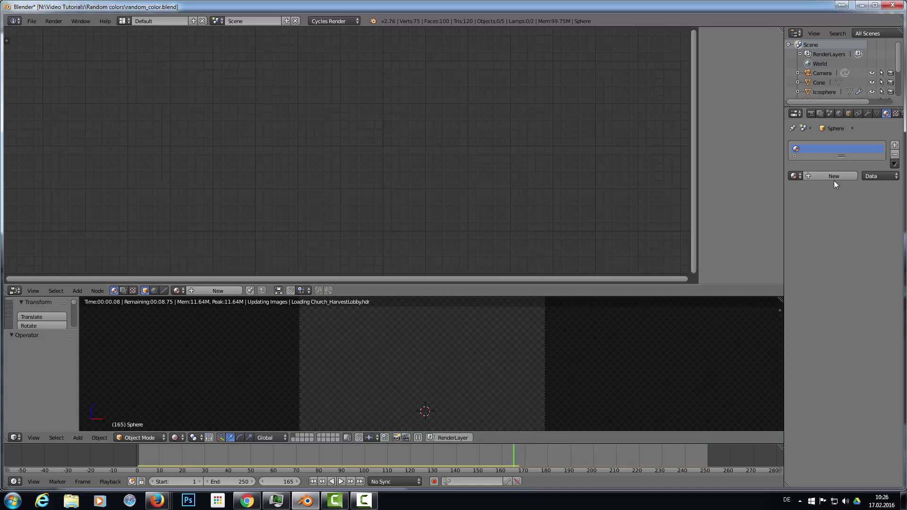
{"action": "left_click", "coordinate": [834, 177]}
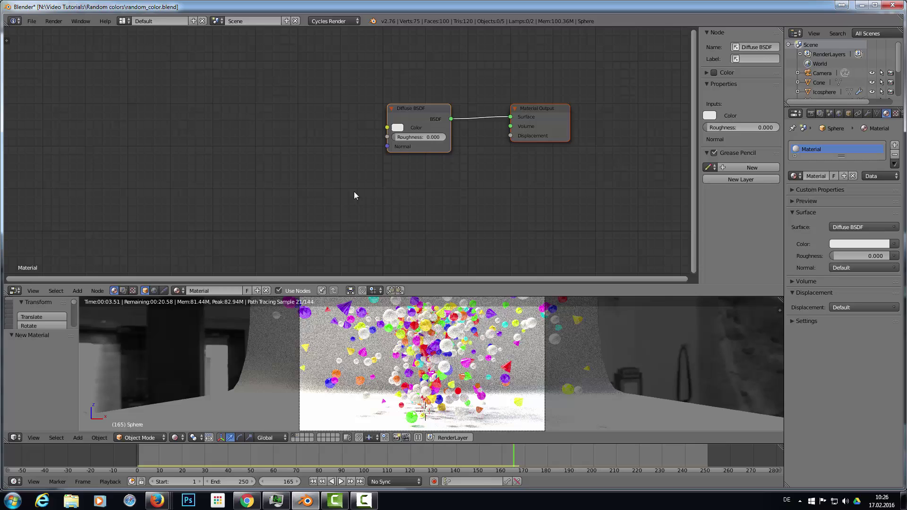
Add a Glossy BSDF below the Diffuse node and move Material Output further right
{"action": "key", "text": "shift+a"}
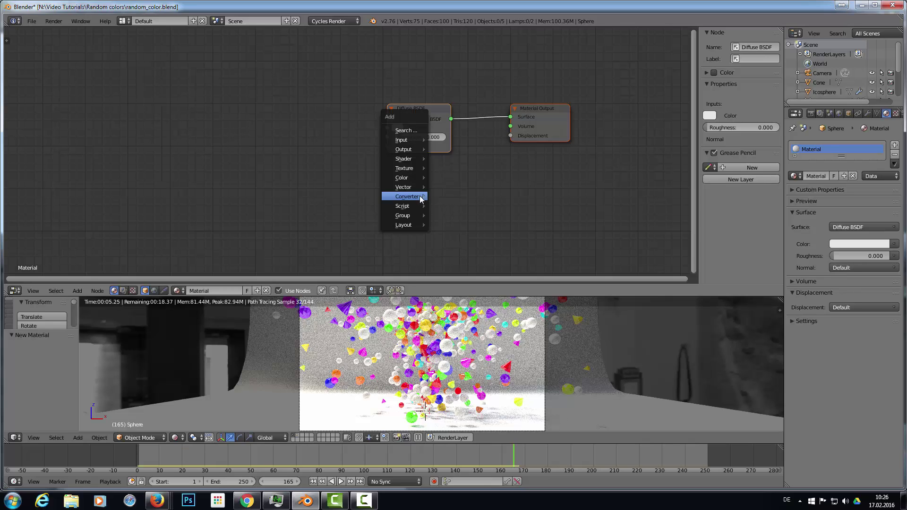
{"action": "mouse_move", "coordinate": [403, 159]}
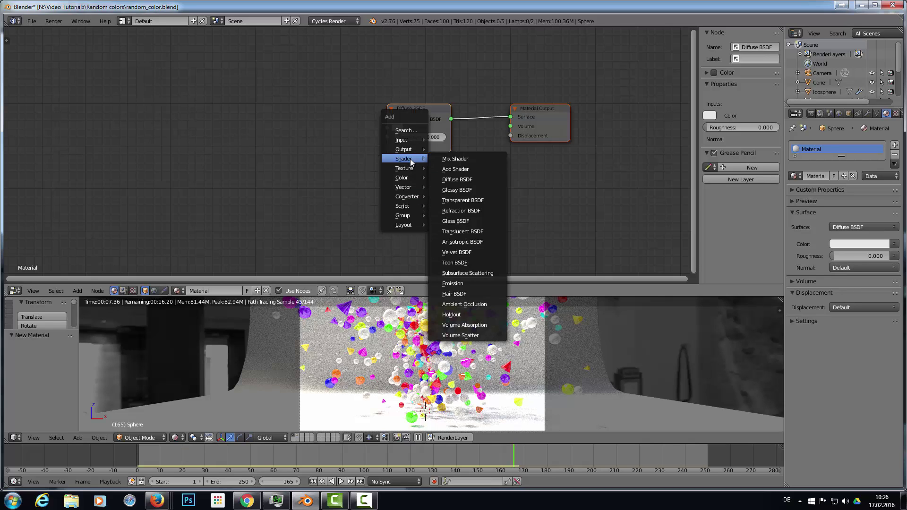
{"action": "left_click", "coordinate": [459, 192]}
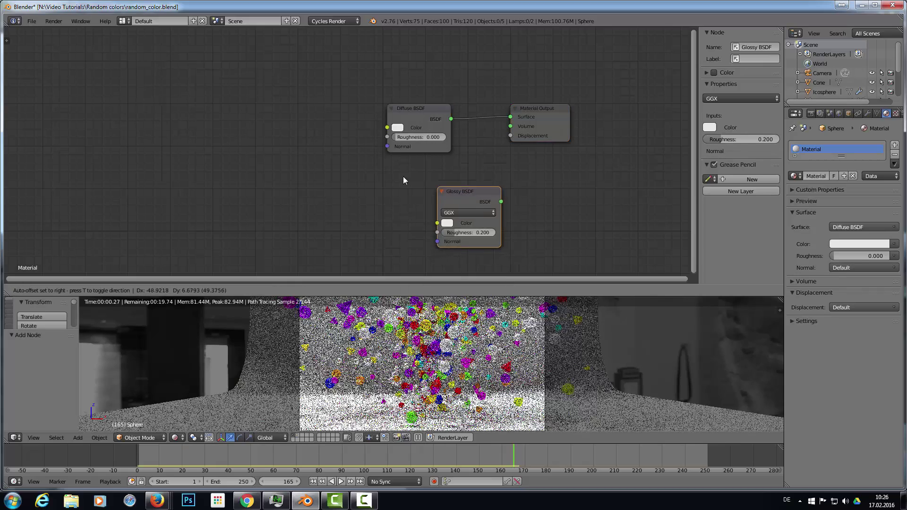
{"action": "left_click", "coordinate": [411, 185]}
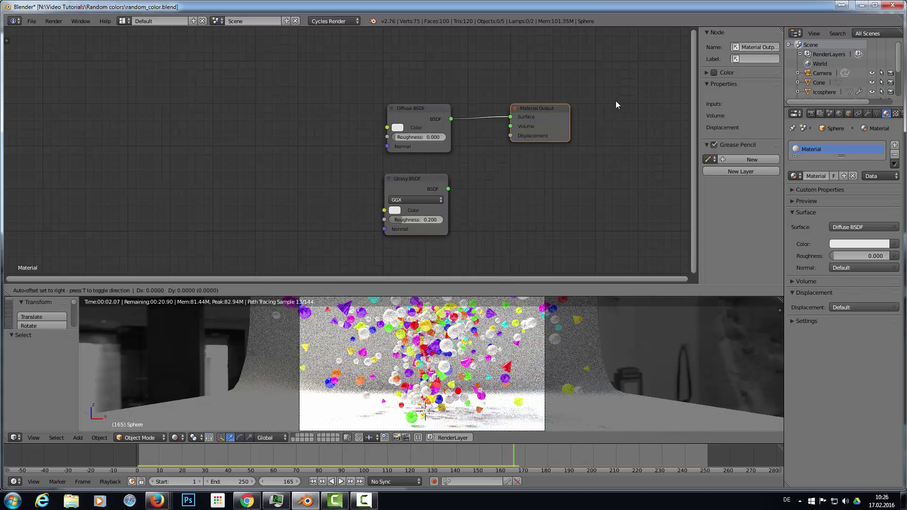
{"action": "left_click_drag", "start_coordinate": [553, 112], "coordinate": [637, 100]}
Insert a Mix Shader into the Diffuse-to-Output link, connect Glossy, and set factor 0.109
{"action": "key", "text": "shift+a"}
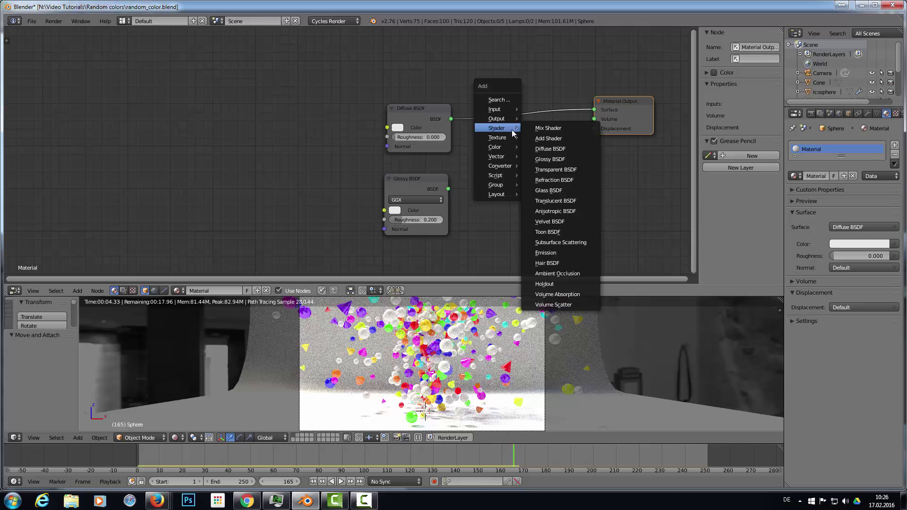
{"action": "left_click", "coordinate": [546, 126]}
{"action": "left_click", "coordinate": [494, 94]}
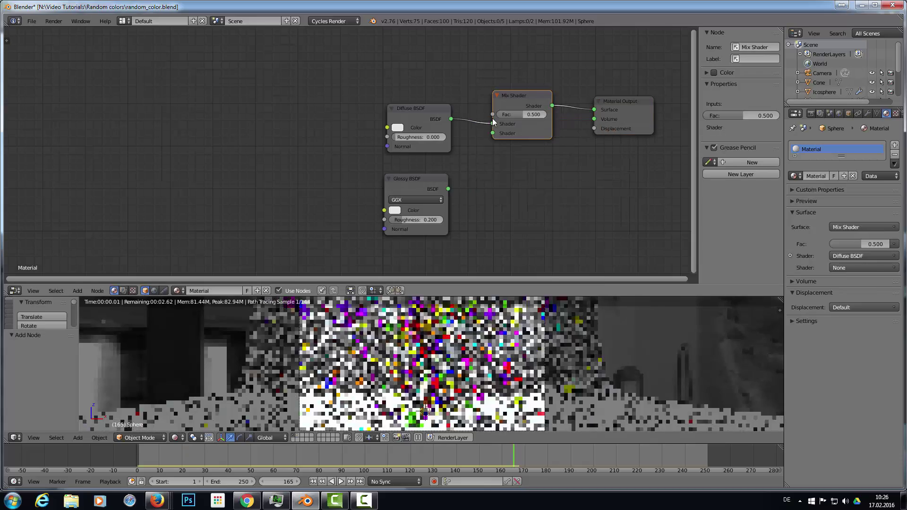
{"action": "left_click_drag", "start_coordinate": [448, 188], "coordinate": [494, 134]}
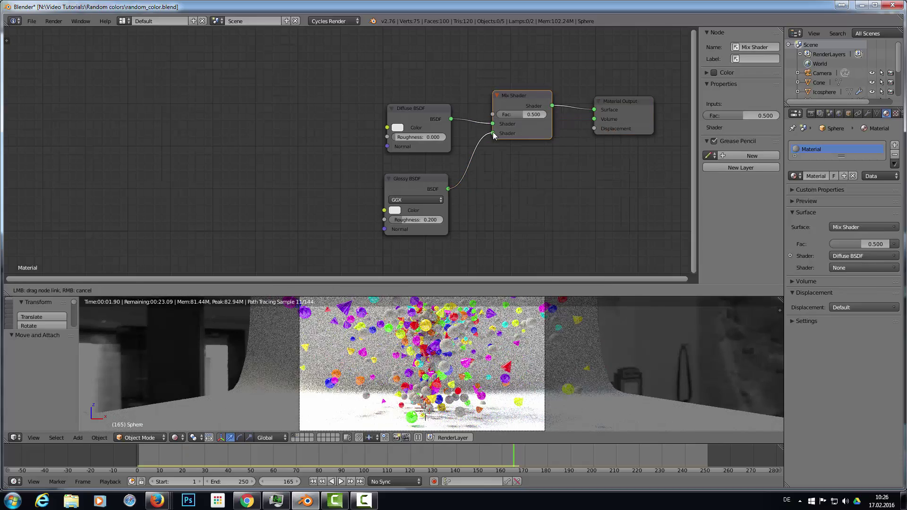
{"action": "left_click_drag", "start_coordinate": [425, 220], "coordinate": [404, 220]}
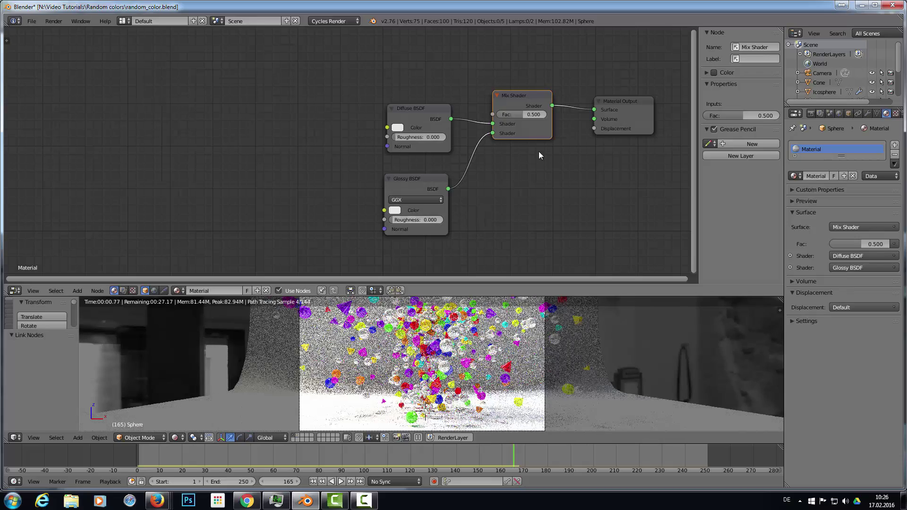
{"action": "left_click_drag", "start_coordinate": [524, 115], "coordinate": [502, 114]}
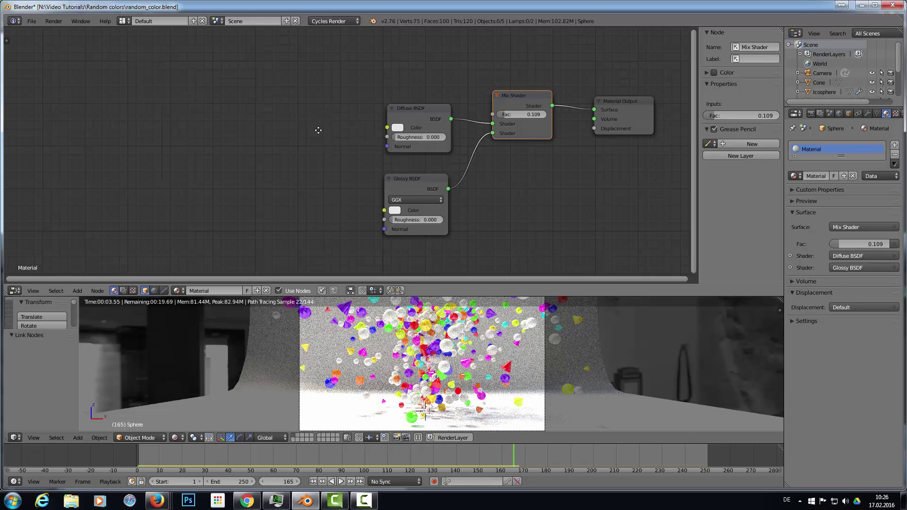
{"action": "middle_click_drag", "start_coordinate": [355, 127], "coordinate": [524, 120]}
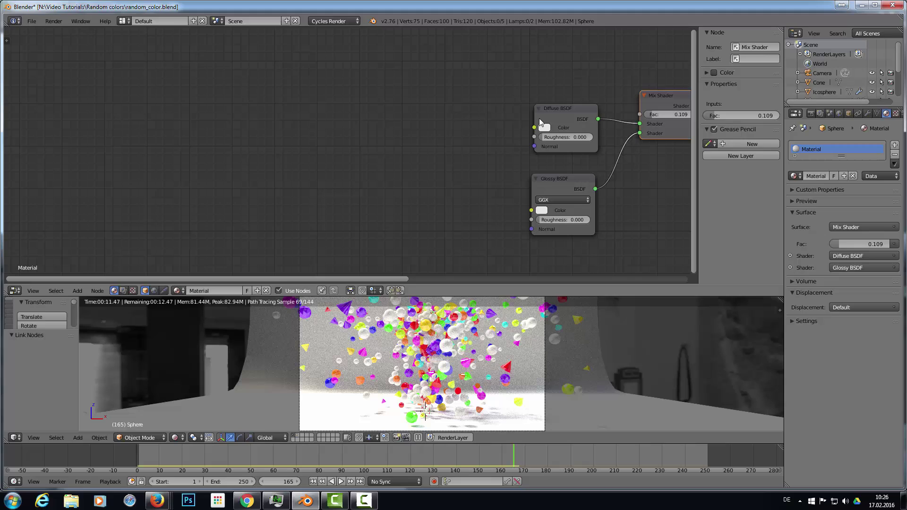
Add an Object Info node at the upper left of the node editor
{"action": "key", "text": "shift+a"}
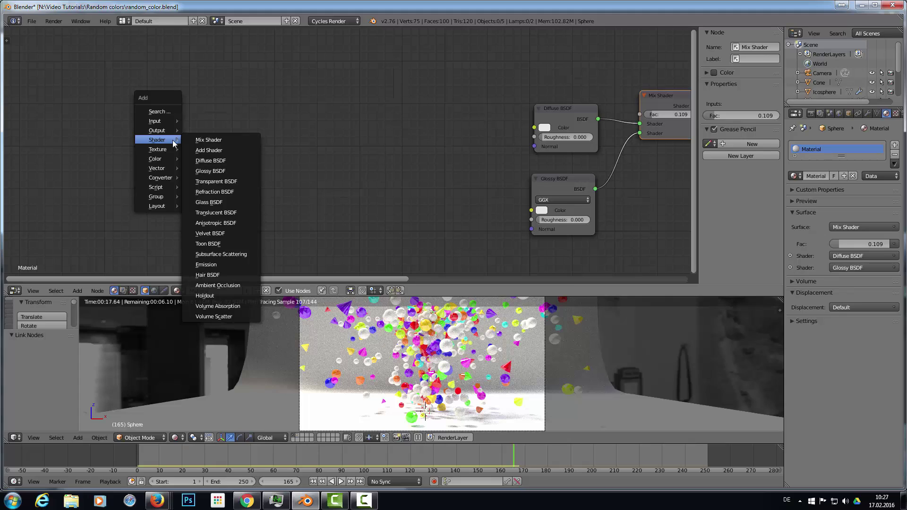
{"action": "mouse_move", "coordinate": [156, 122]}
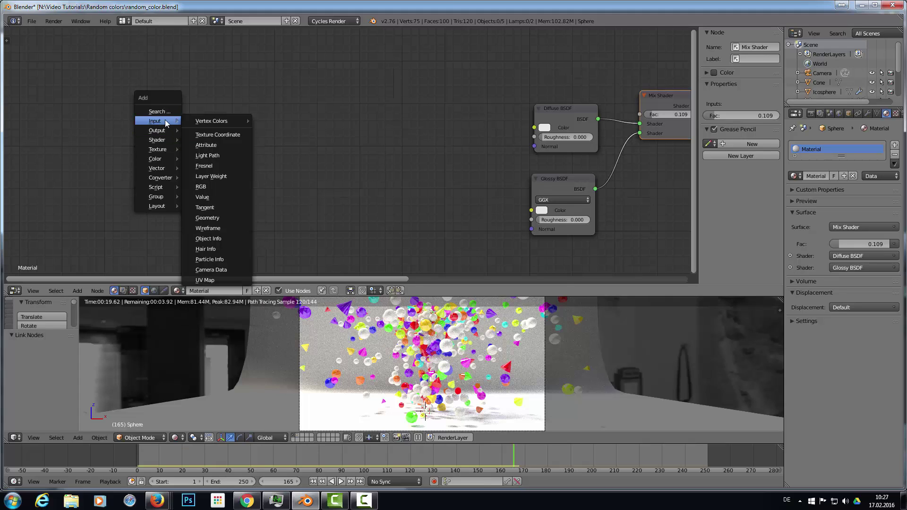
{"action": "left_click", "coordinate": [220, 239]}
{"action": "left_click", "coordinate": [128, 118]}
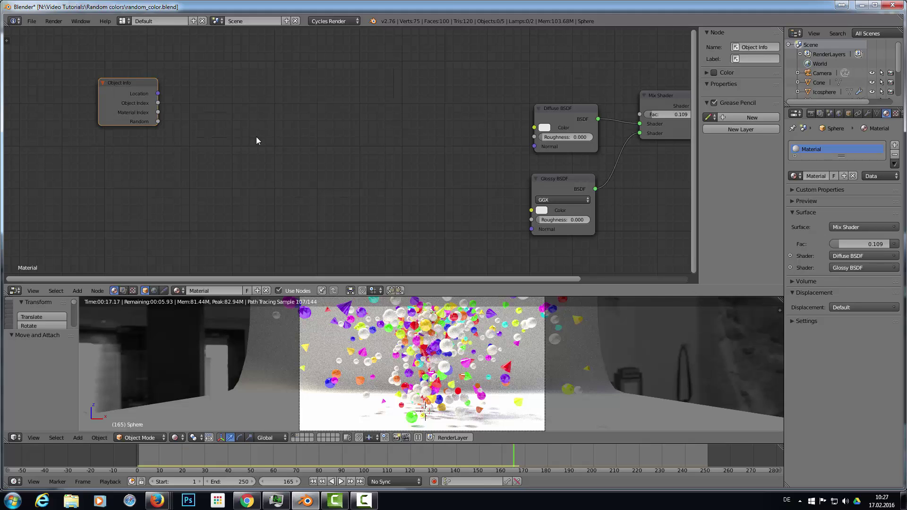
Add a ColorRamp node near the top, beside Object Info
{"action": "key", "text": "shift+a"}
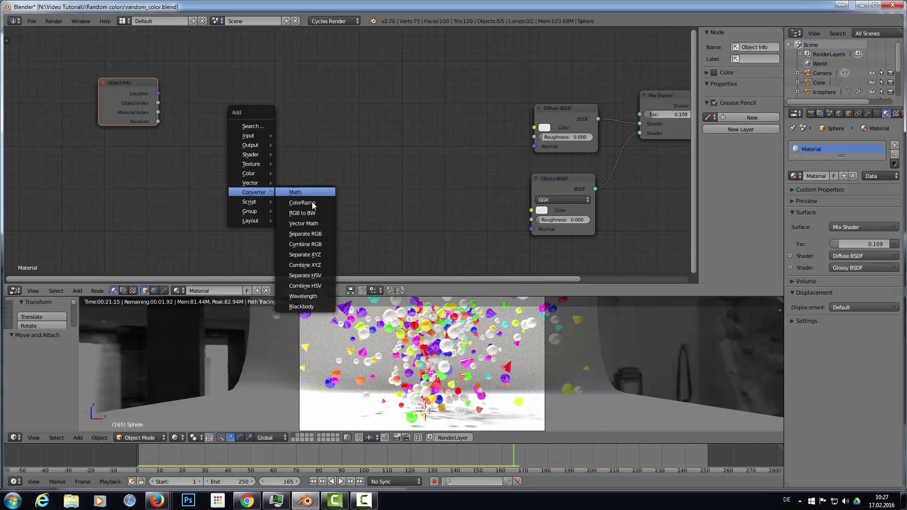
{"action": "left_click", "coordinate": [316, 203]}
{"action": "left_click", "coordinate": [283, 55]}
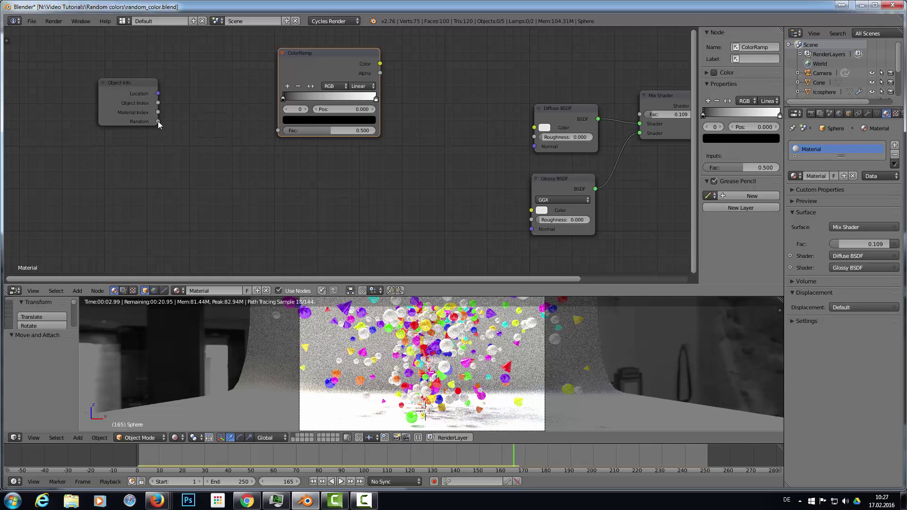
Link Object Info Random to ColorRamp Fac, and ColorRamp Color to Diffuse BSDF Color
{"action": "left_click_drag", "start_coordinate": [158, 122], "coordinate": [278, 131]}
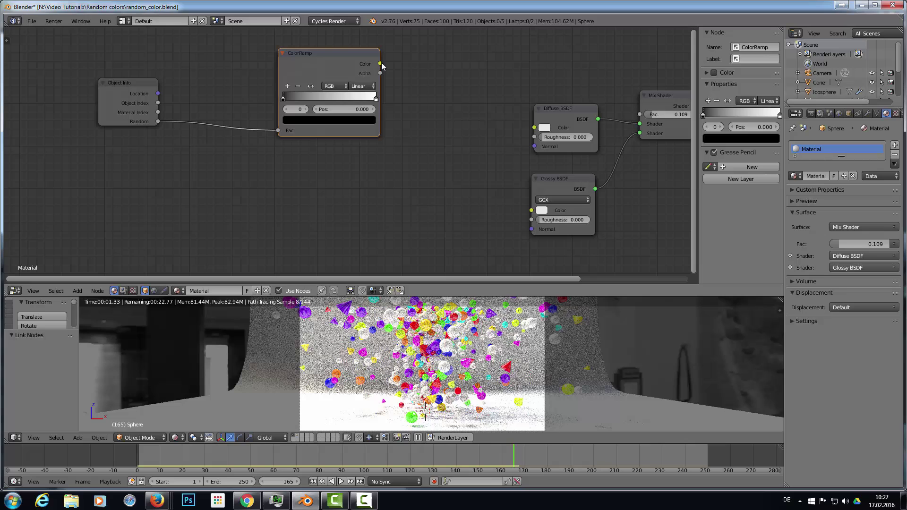
{"action": "left_click_drag", "start_coordinate": [380, 65], "coordinate": [534, 128]}
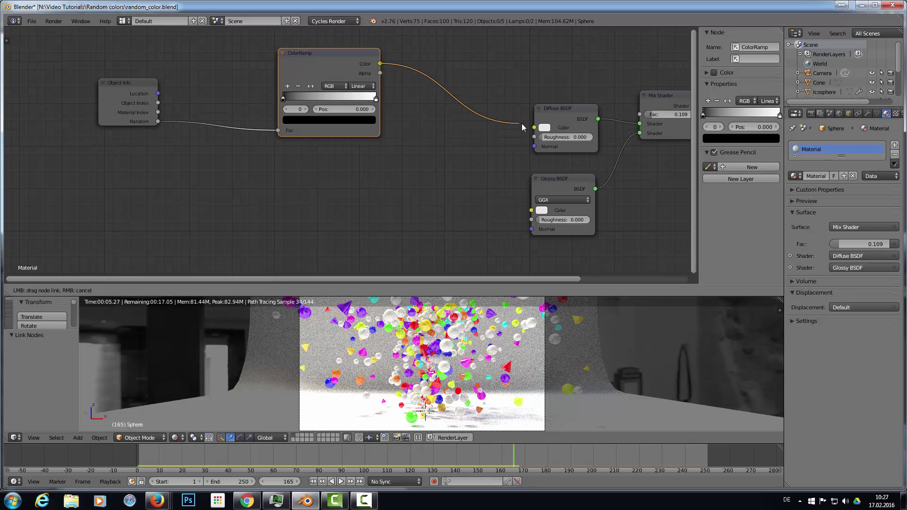
{"action": "left_click_drag", "start_coordinate": [534, 127], "coordinate": [534, 128]}
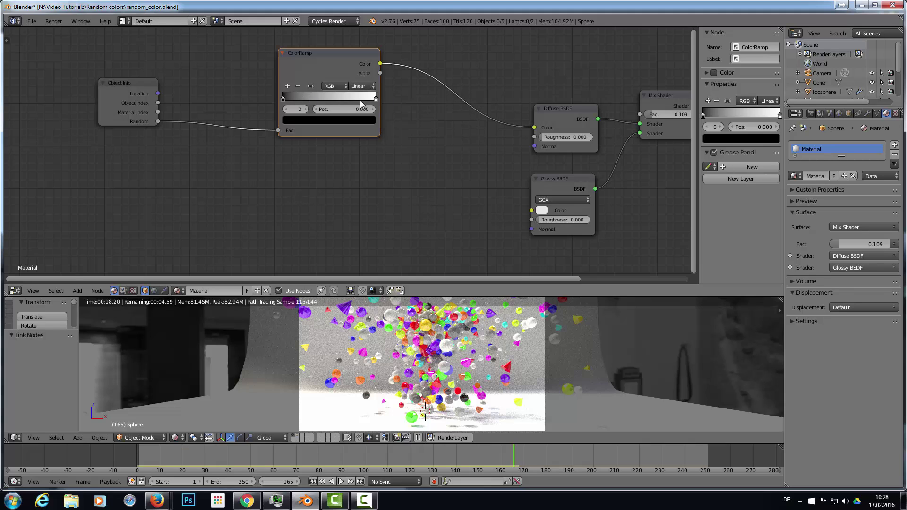
Set the ColorRamp interpolation to Constant and move the white stop toward the middle
{"action": "left_click", "coordinate": [368, 86]}
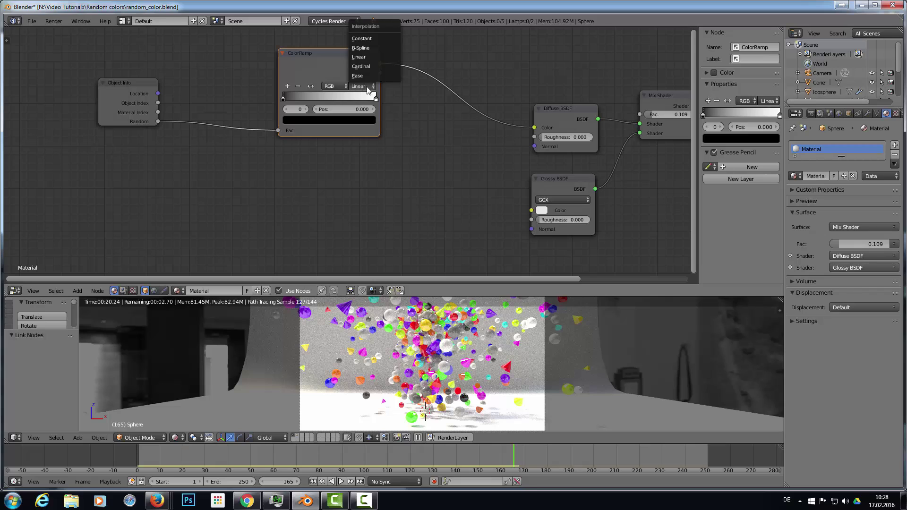
{"action": "left_click", "coordinate": [369, 43]}
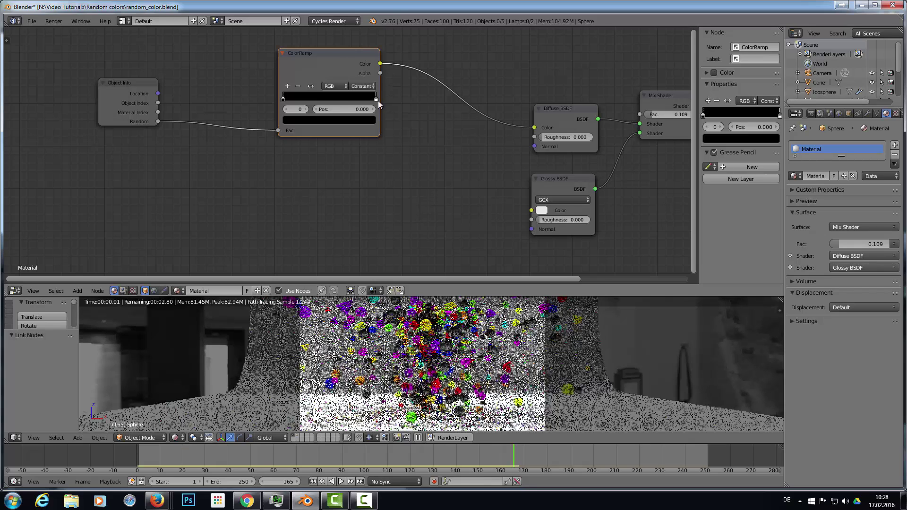
{"action": "left_click_drag", "start_coordinate": [375, 98], "coordinate": [334, 100]}
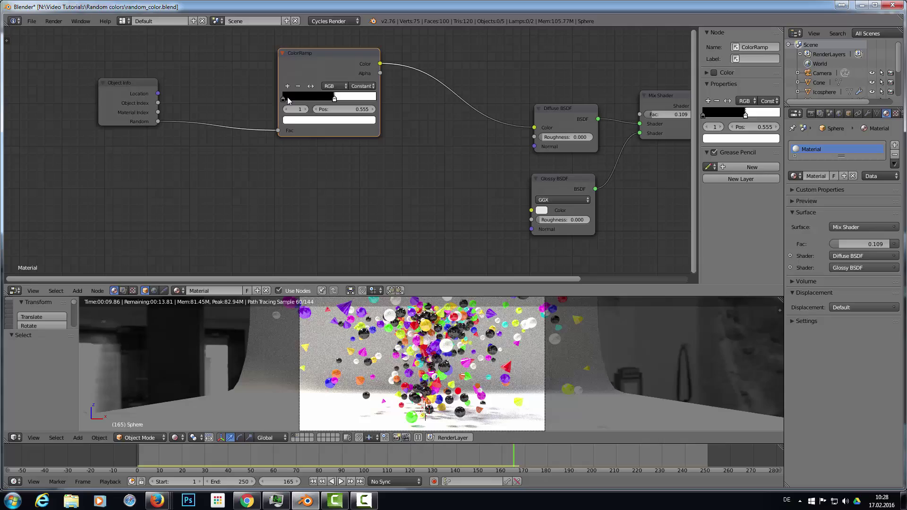
Make the first stop cyan, slide the white stop near the right end, and add a stop
{"action": "left_click", "coordinate": [283, 99]}
{"action": "left_click", "coordinate": [292, 124]}
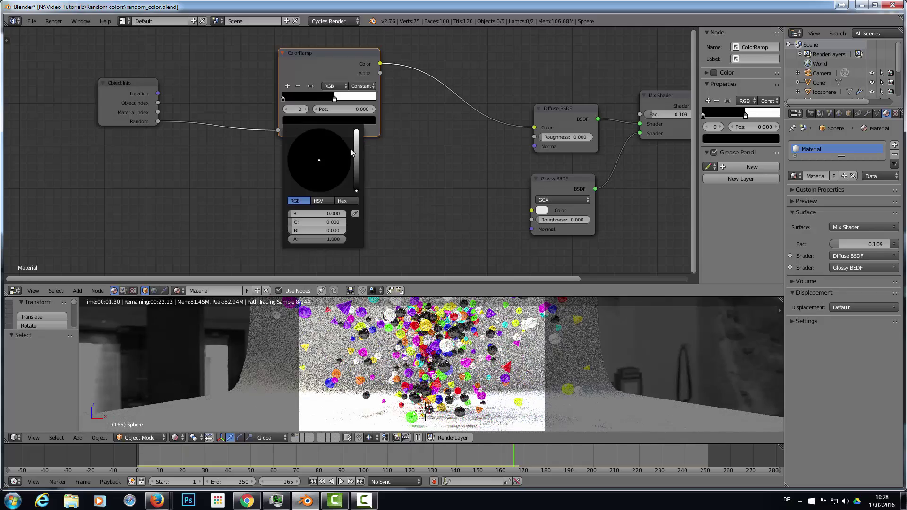
{"action": "left_click_drag", "start_coordinate": [358, 157], "coordinate": [356, 133]}
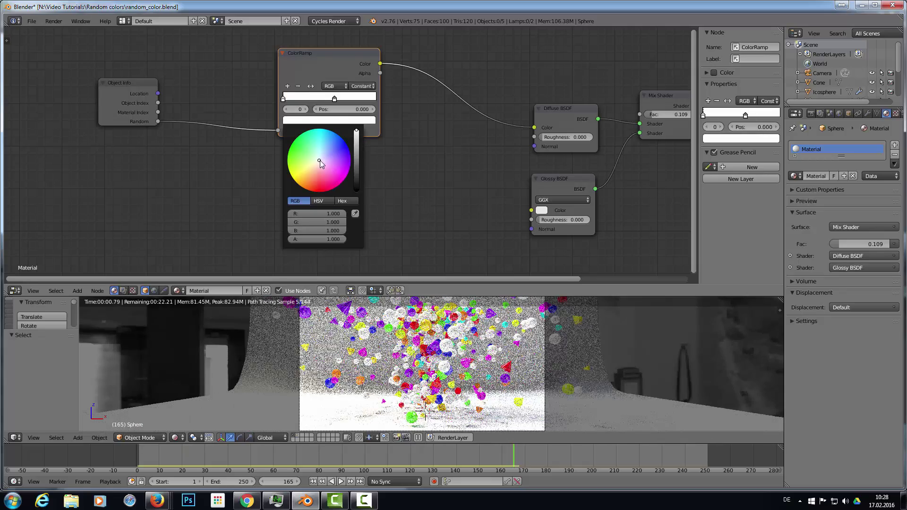
{"action": "left_click_drag", "start_coordinate": [320, 160], "coordinate": [319, 130]}
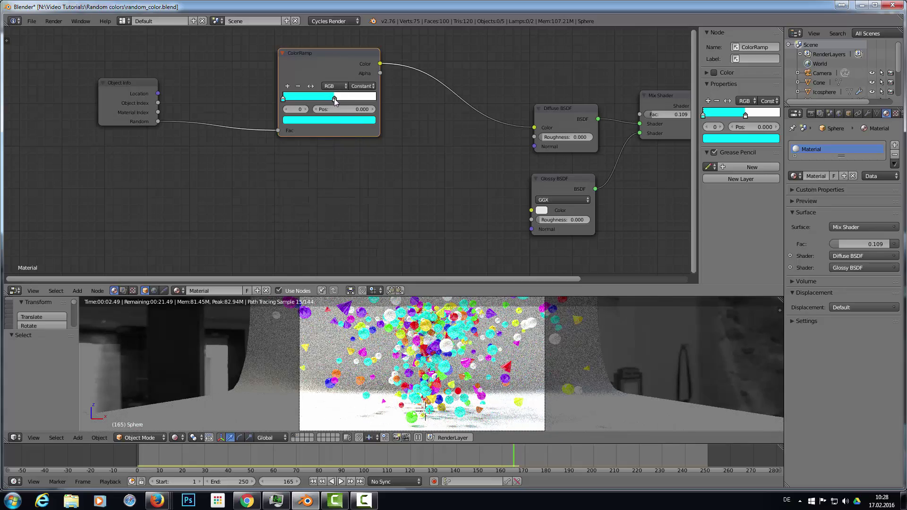
{"action": "left_click_drag", "start_coordinate": [334, 100], "coordinate": [367, 100]}
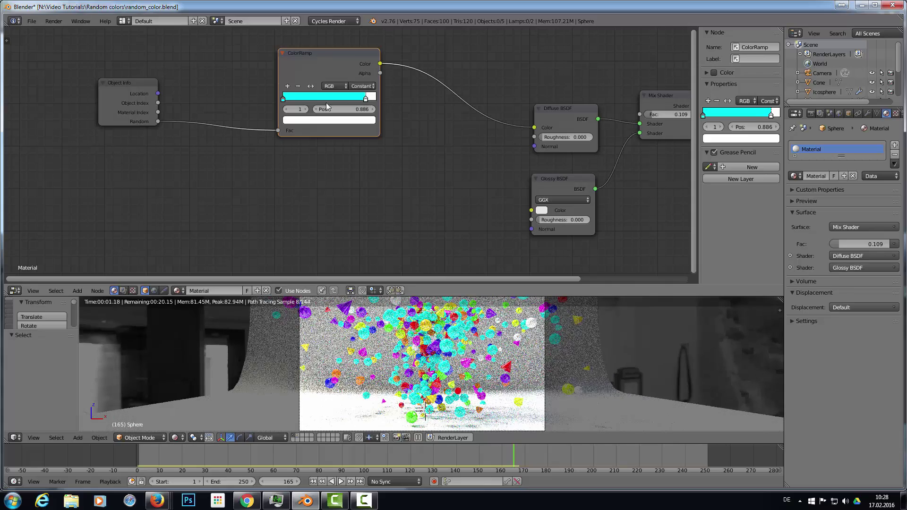
{"action": "left_click_drag", "start_coordinate": [296, 102], "coordinate": [299, 104]}
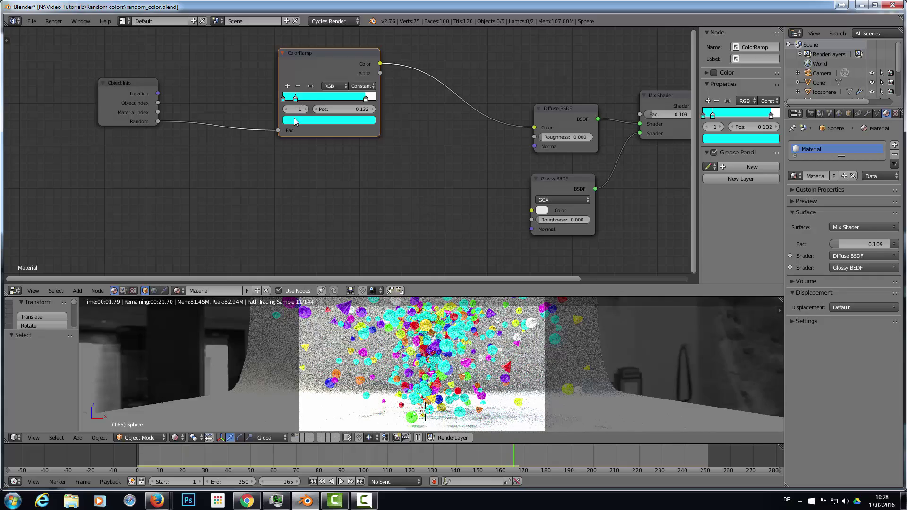
Color the new stop green and add a yellow stop at 0.314
{"action": "left_click", "coordinate": [295, 120]}
{"action": "left_click", "coordinate": [302, 149]}
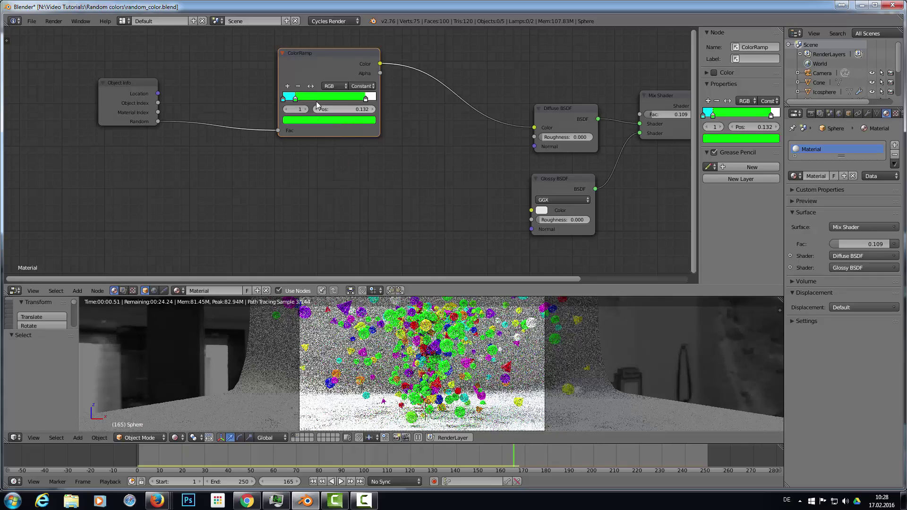
{"action": "left_click", "coordinate": [311, 97], "text": "ctrl"}
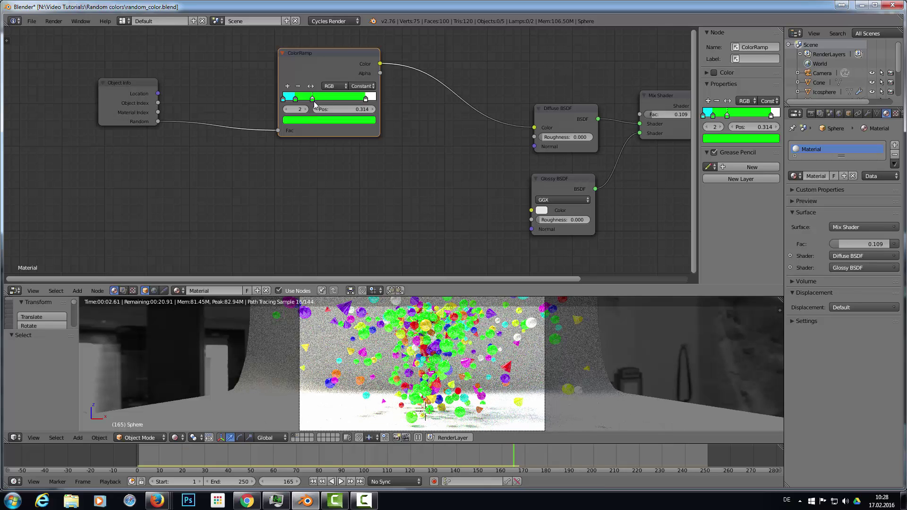
{"action": "left_click", "coordinate": [307, 125]}
{"action": "left_click", "coordinate": [293, 177]}
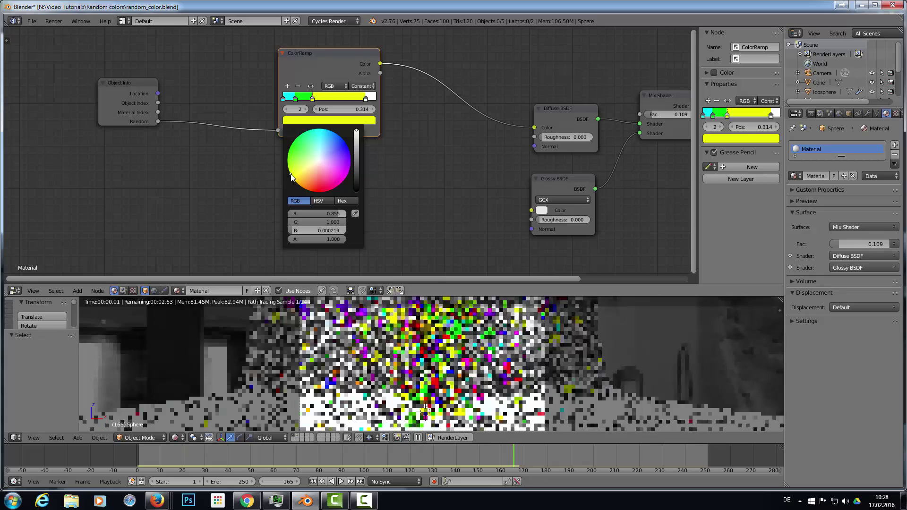
Add an orange stop at 0.473 and a red stop at 0.618
{"action": "left_click", "coordinate": [327, 97], "text": "ctrl"}
{"action": "left_click", "coordinate": [325, 121]}
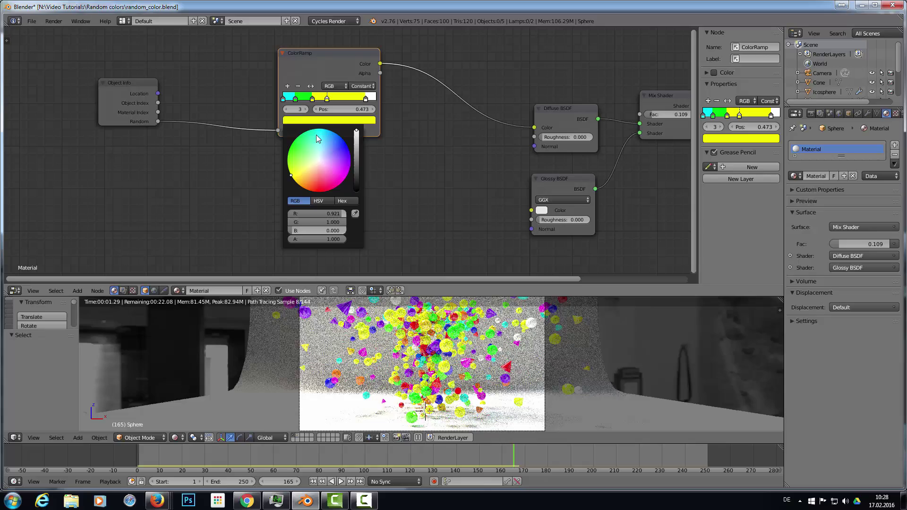
{"action": "left_click_drag", "start_coordinate": [307, 180], "coordinate": [303, 187]}
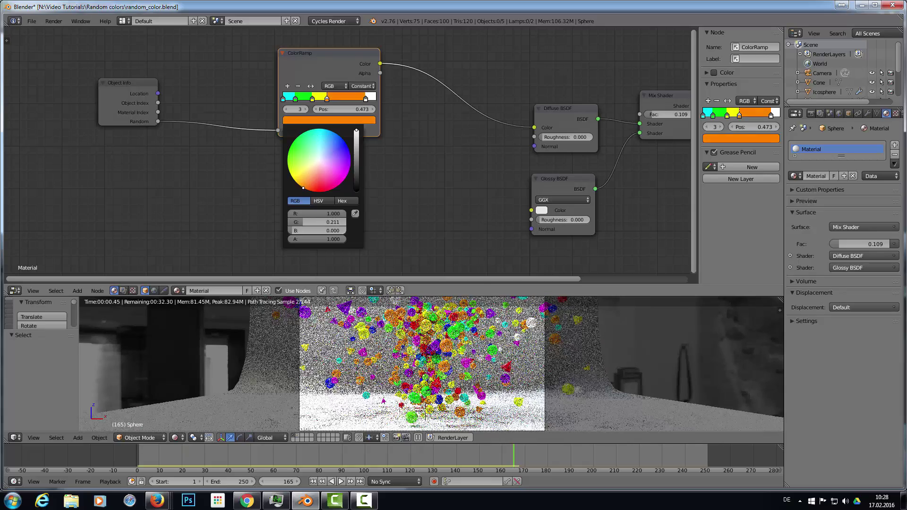
{"action": "left_click", "coordinate": [341, 97], "text": "ctrl"}
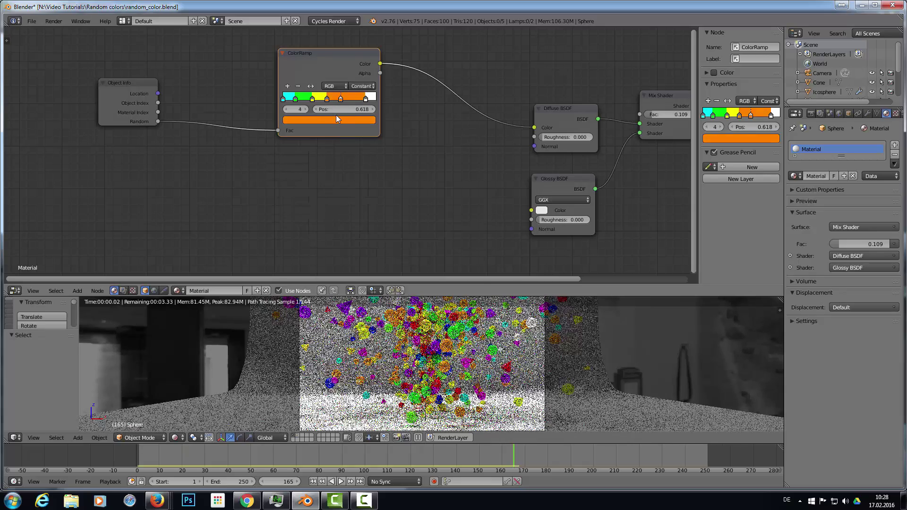
{"action": "left_click", "coordinate": [334, 124]}
{"action": "left_click_drag", "start_coordinate": [319, 189], "coordinate": [319, 191]}
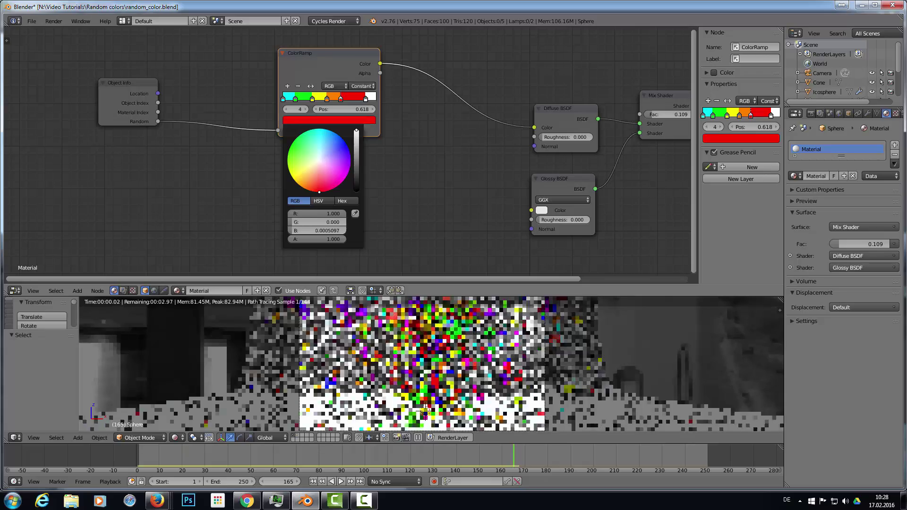
Add a magenta stop at 0.732 and a final blue stop at 0.886
{"action": "left_click", "coordinate": [351, 97], "text": "ctrl"}
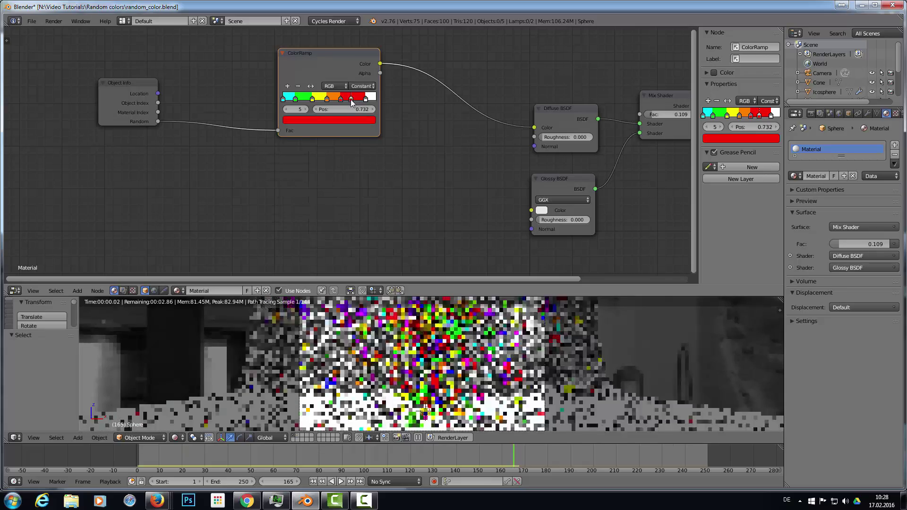
{"action": "left_click", "coordinate": [346, 123]}
{"action": "left_click_drag", "start_coordinate": [342, 179], "coordinate": [338, 180]}
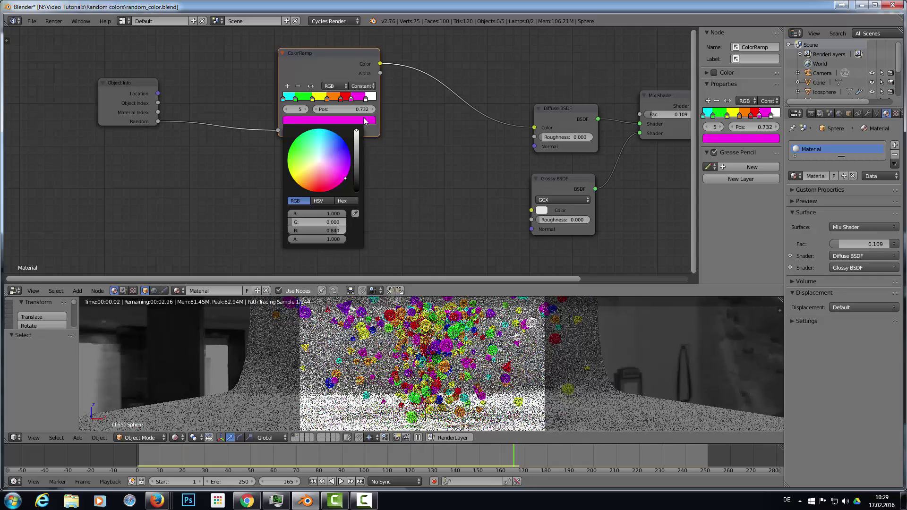
{"action": "left_click", "coordinate": [364, 97], "text": "ctrl"}
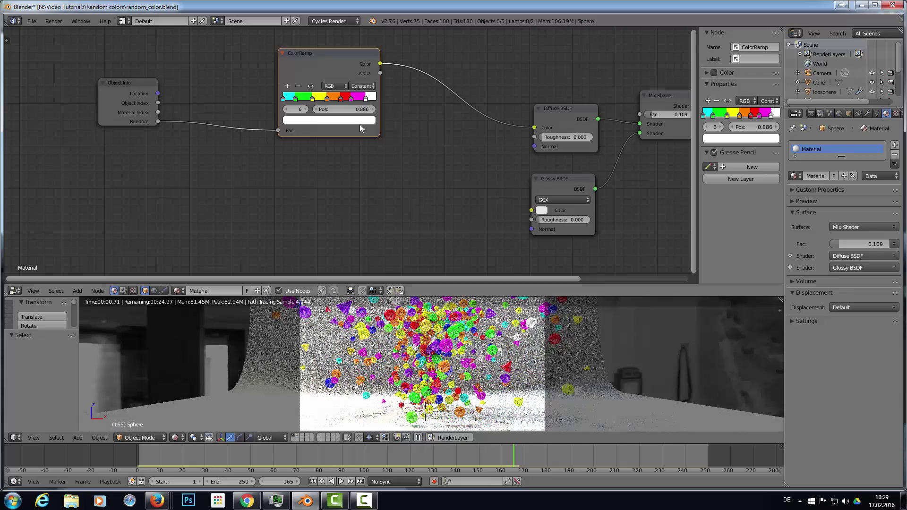
{"action": "left_click", "coordinate": [361, 121]}
{"action": "left_click", "coordinate": [345, 145]}
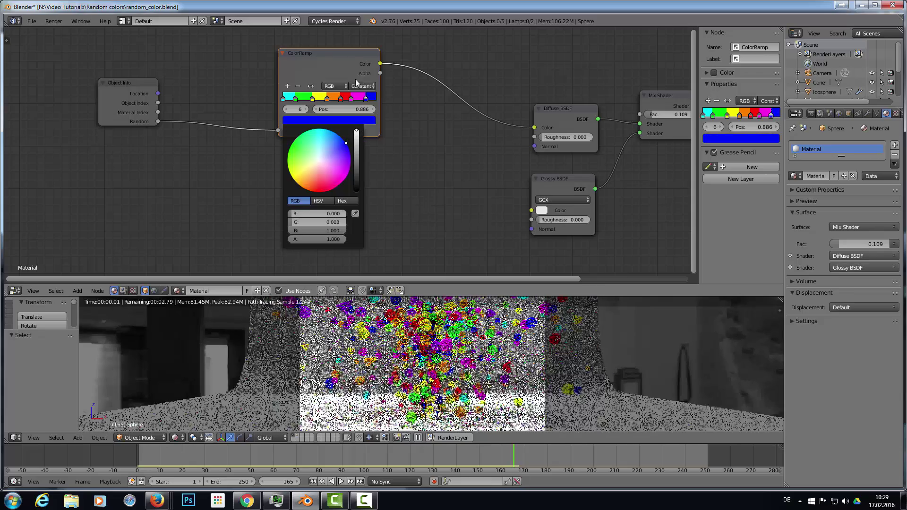